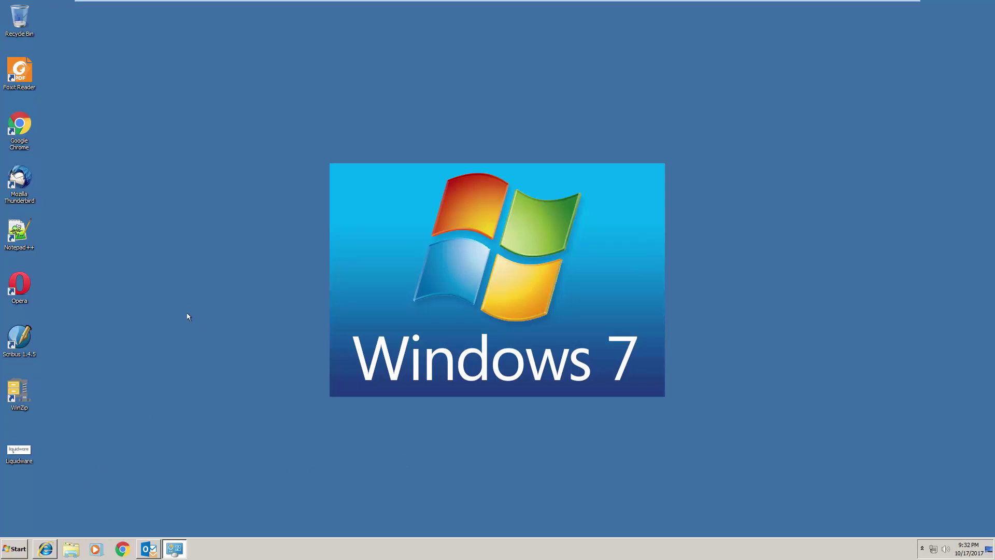
Step: Set the Liquidware image on the desktop as the desktop background
right_click(26, 452)
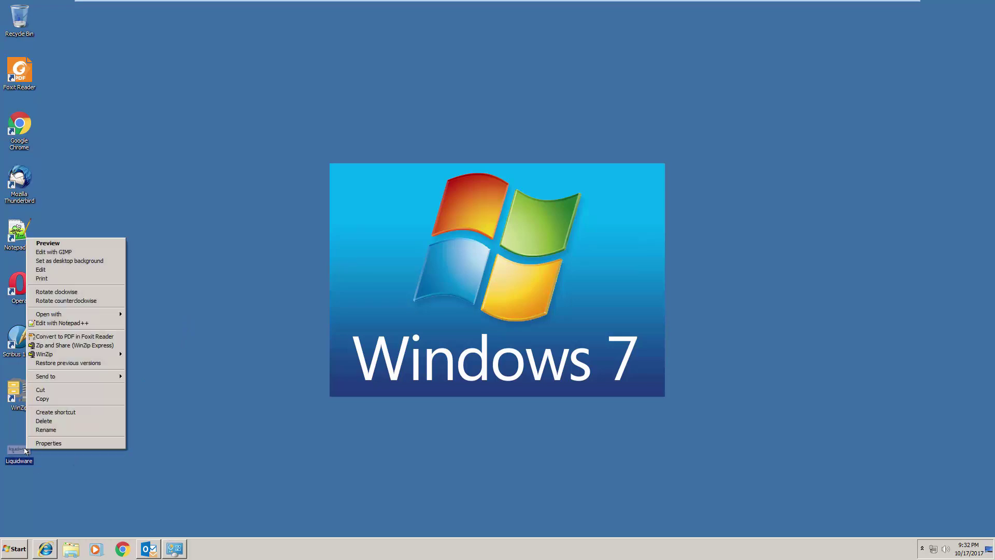
left_click(101, 261)
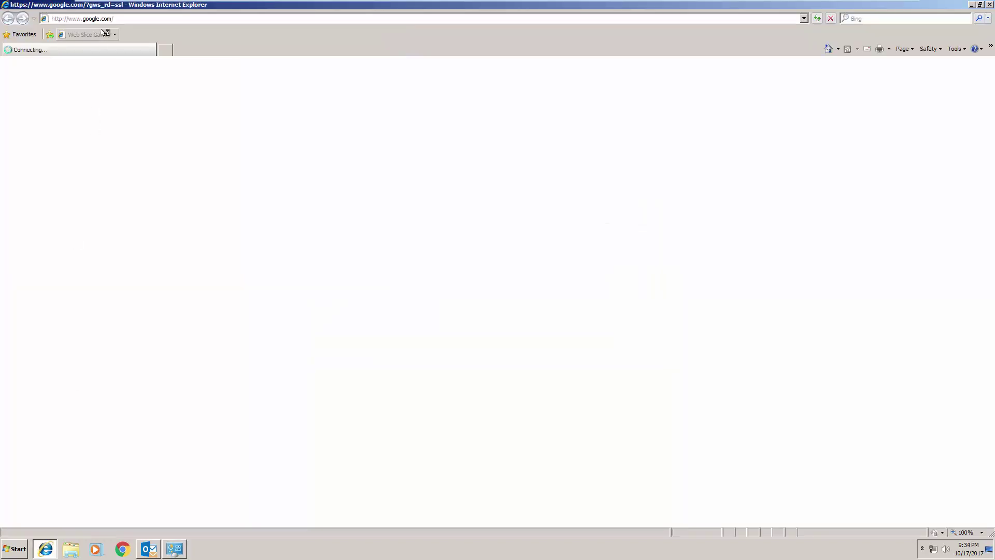
Step: Load liquidware.com in Internet Explorer using the suggested address
left_click(171, 18)
type("liq")
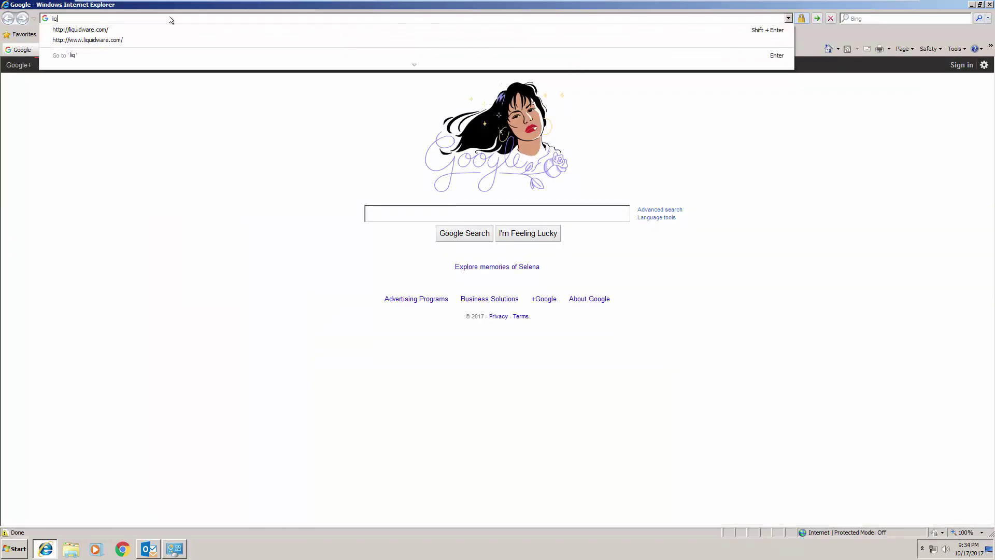
key("Down")
key("Return")
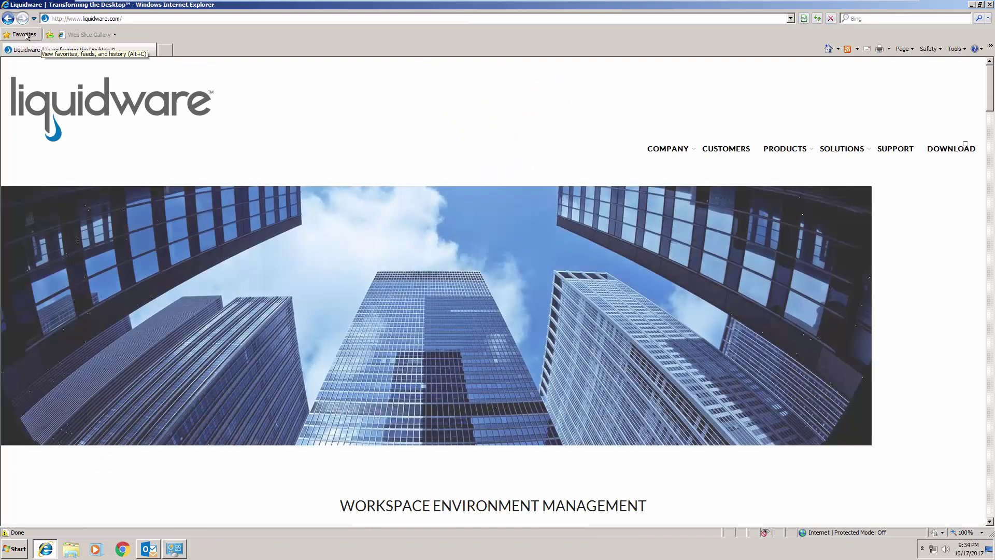
Step: Add the Liquidware page to Favorites and close Internet Explorer
left_click(27, 35)
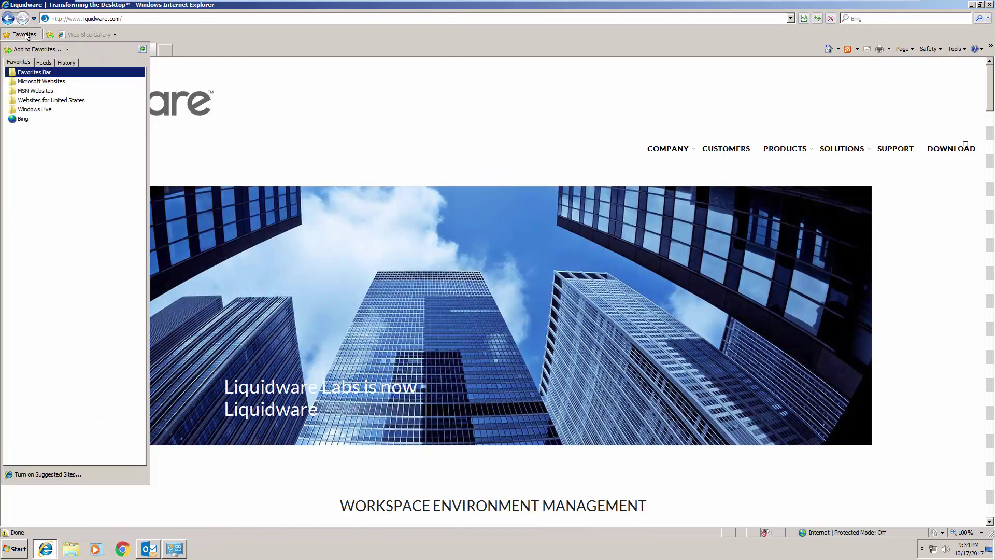
left_click(28, 49)
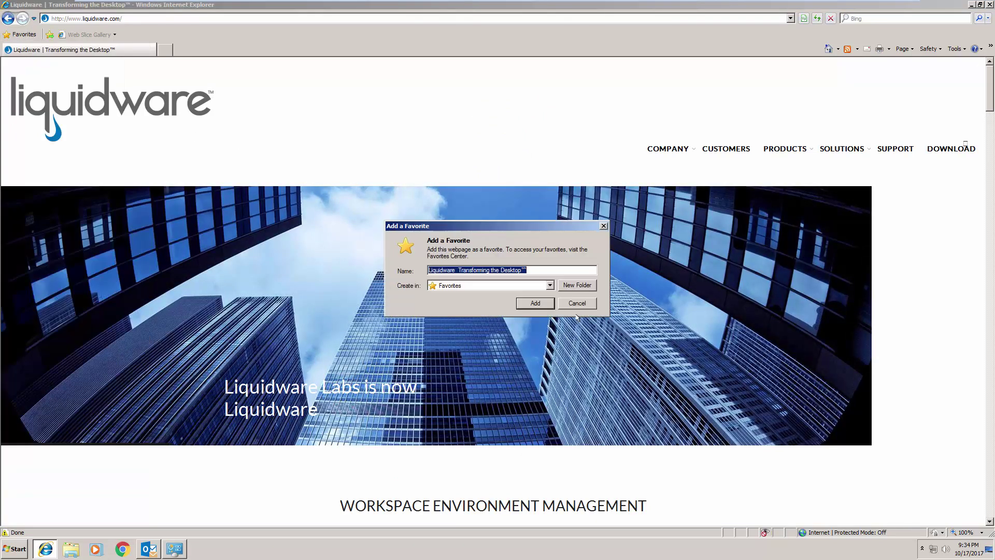
left_click(544, 304)
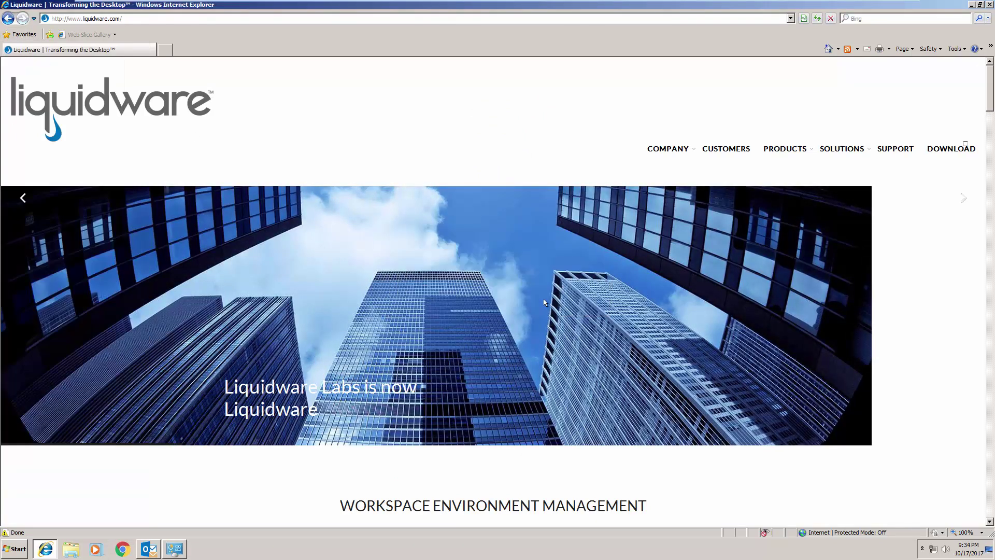
left_click(990, 4)
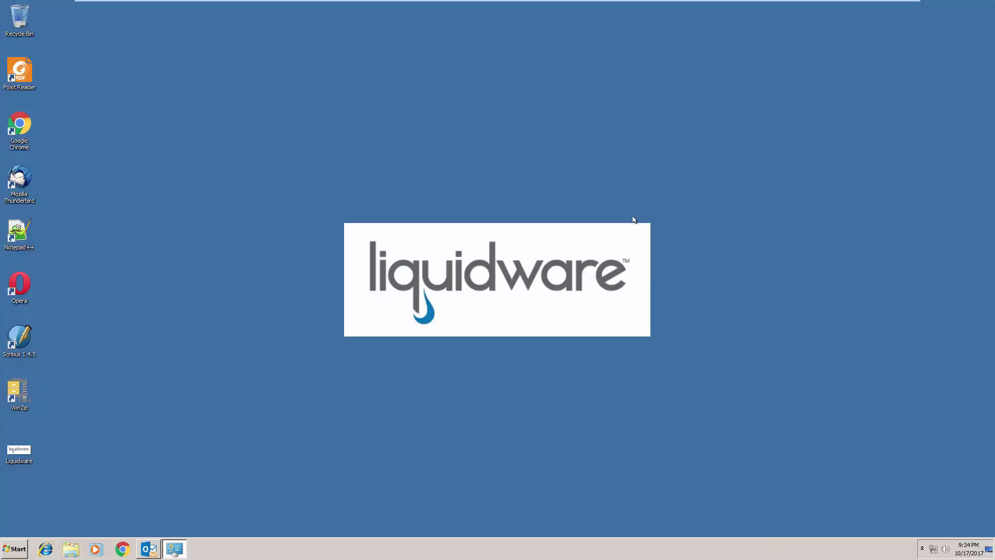
Step: Launch Foxit Reader from the desktop and open its Preferences from the File menu
left_click(25, 79)
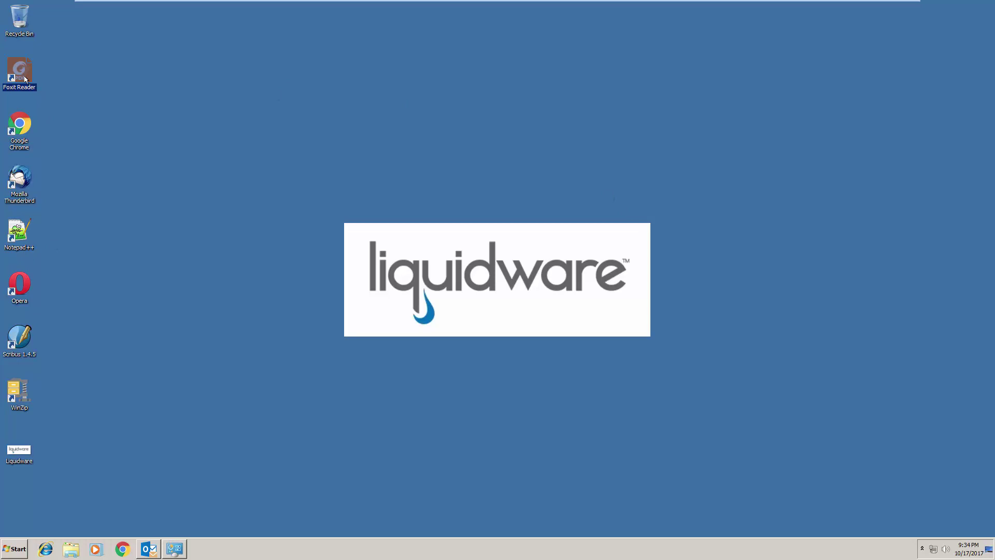
double_click(25, 79)
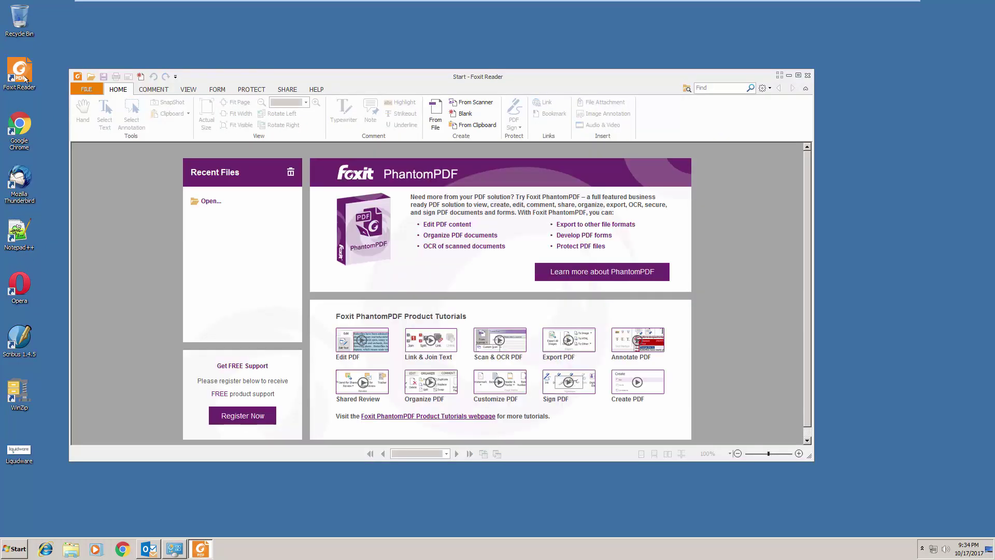
left_click(86, 89)
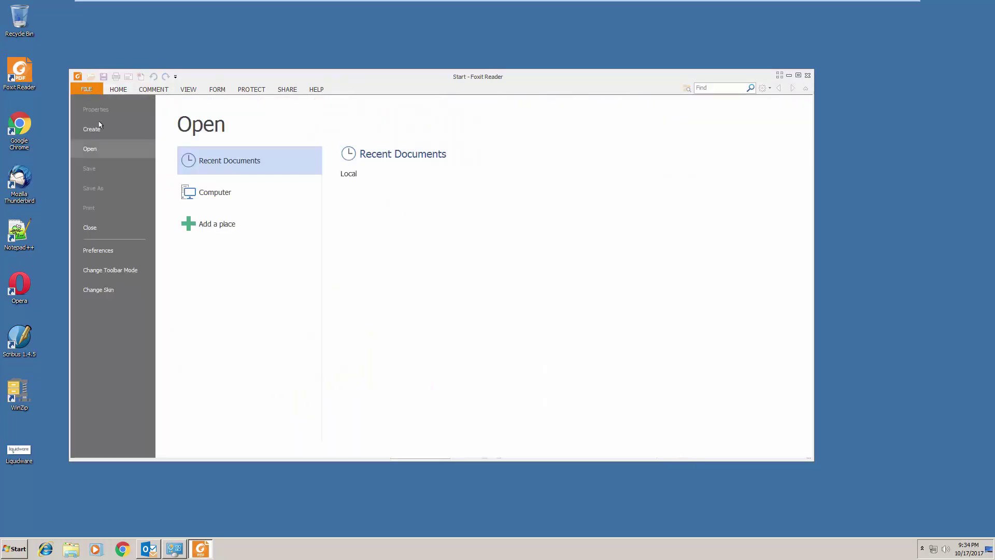
left_click(100, 251)
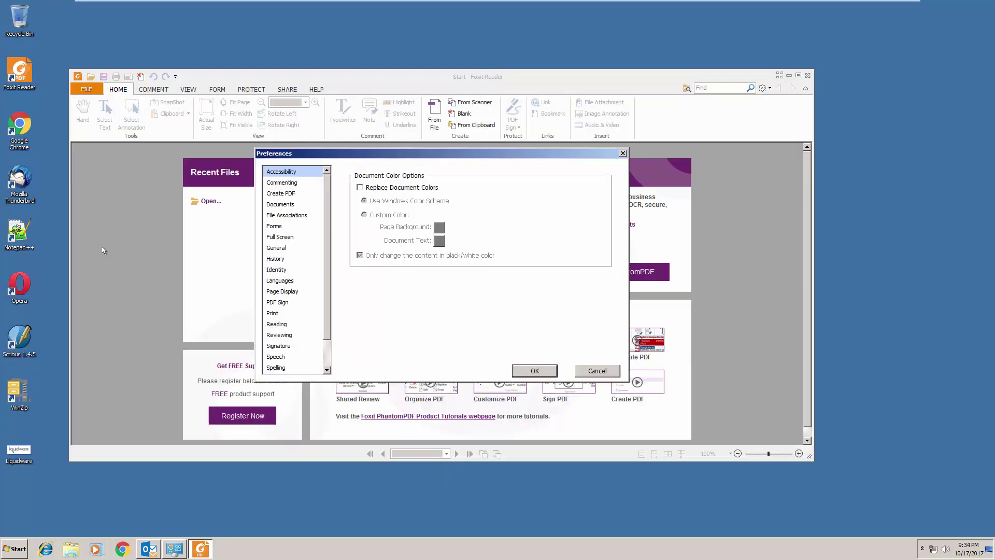
Step: Uncheck Enable spell check on the Spelling page, confirm with OK, and close Foxit Reader
left_click_drag(327, 259, 325, 334)
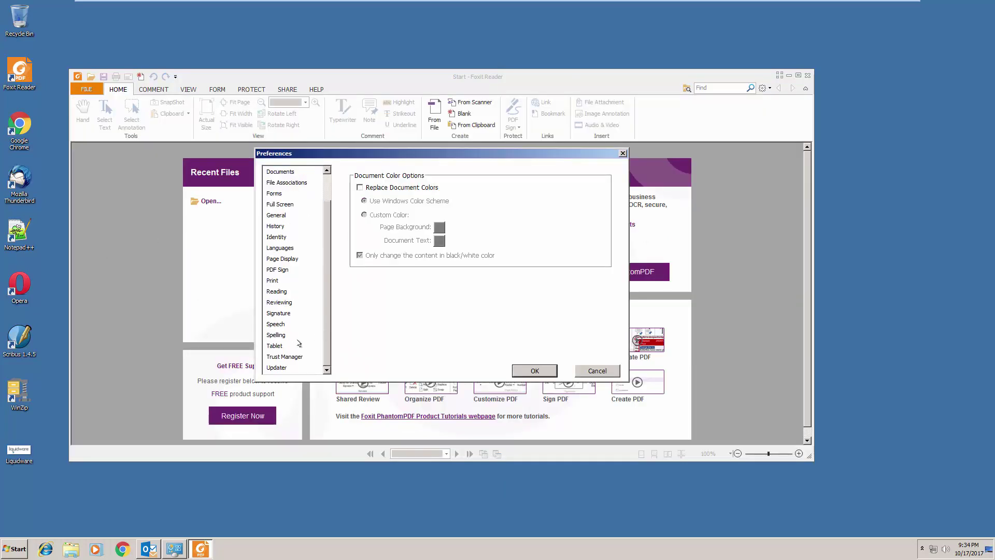
left_click(290, 335)
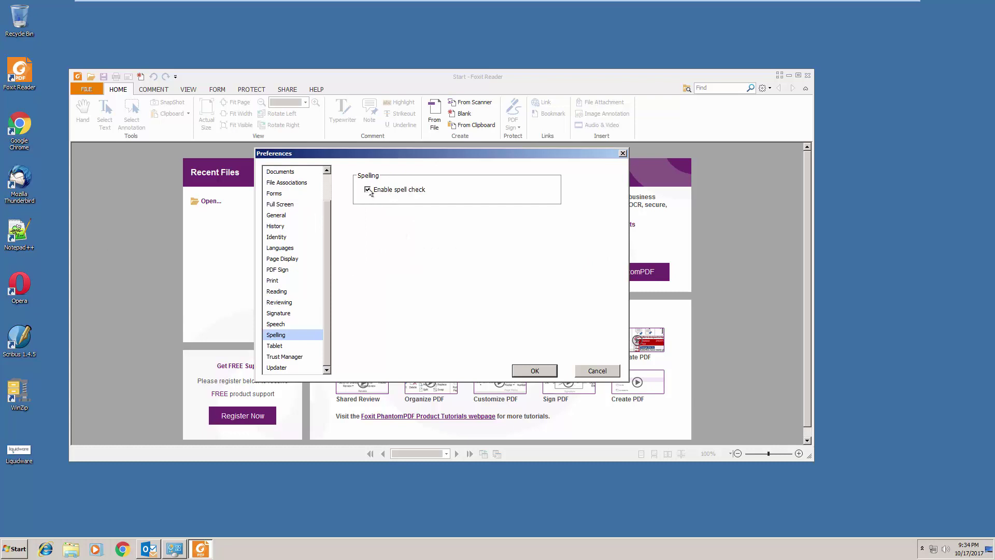
left_click(368, 190)
left_click(534, 370)
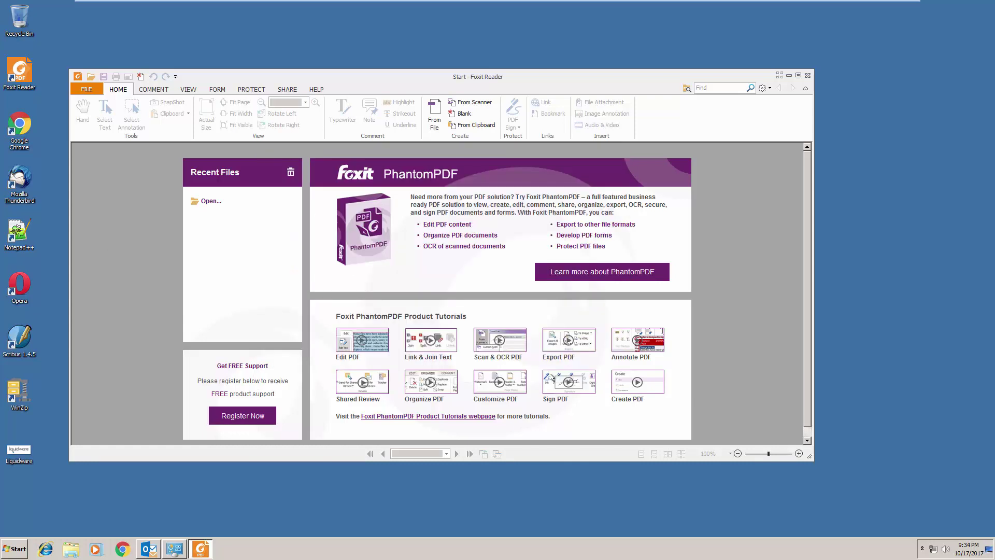
left_click(78, 77)
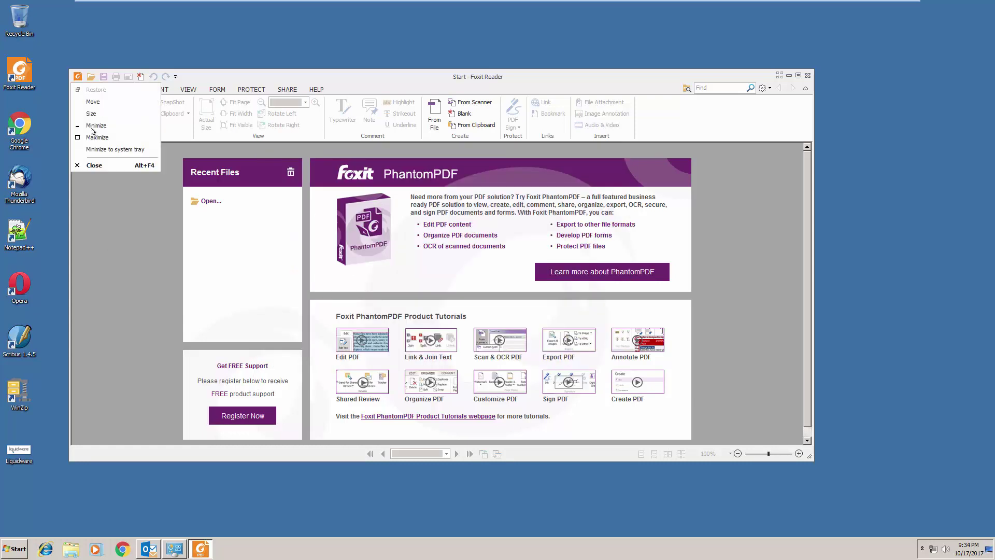
left_click(95, 165)
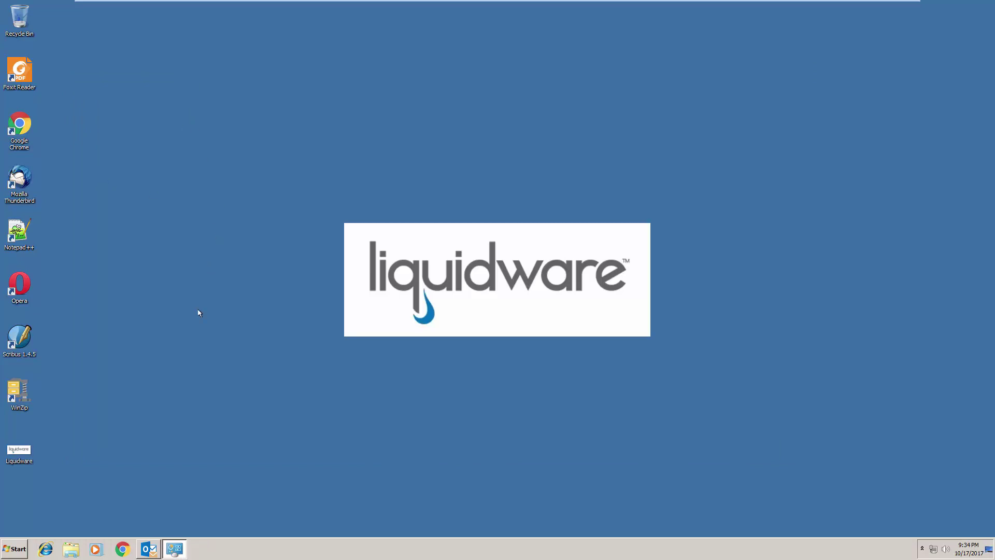
Step: Open Outlook and view Search Tools > Indexing Status, showing 0 items remaining
left_click(149, 551)
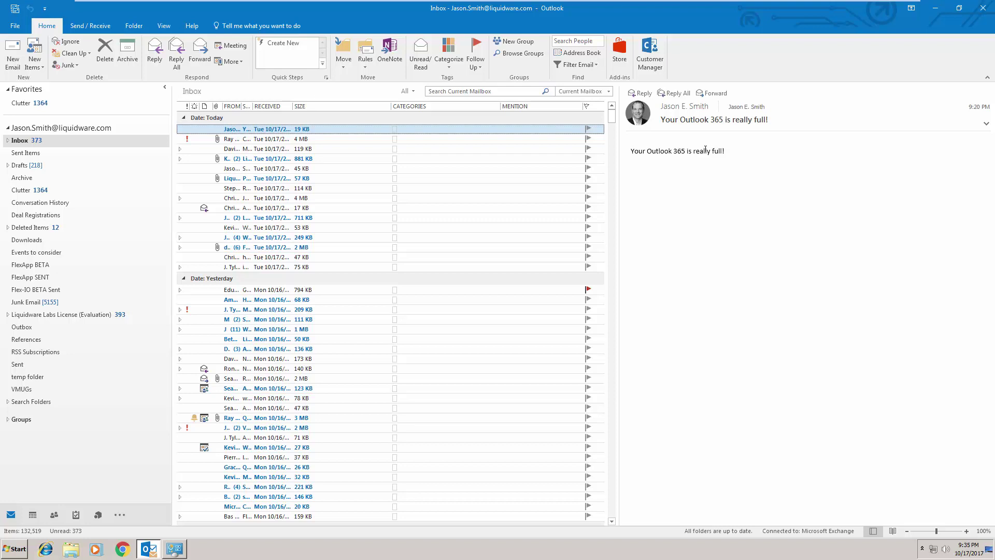
left_click(525, 90)
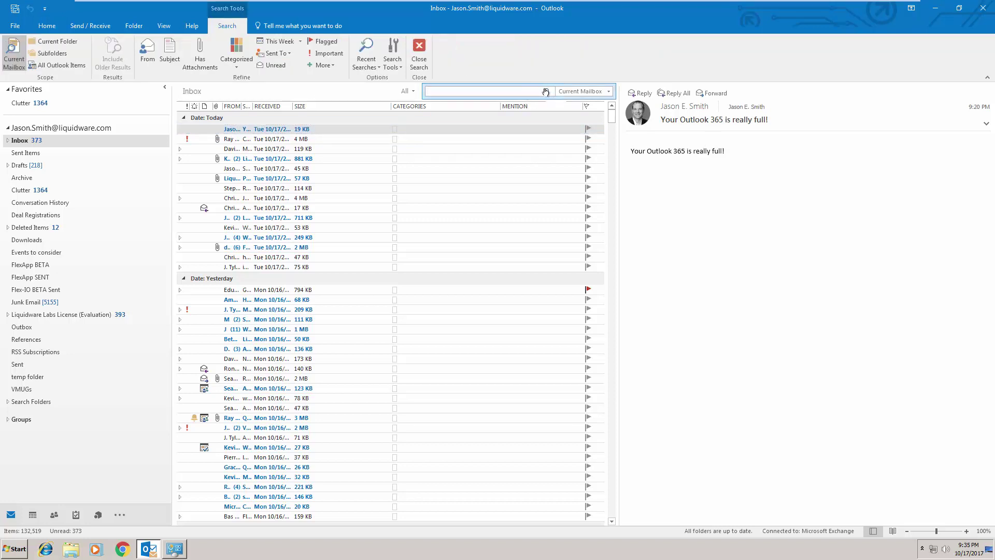
left_click(392, 57)
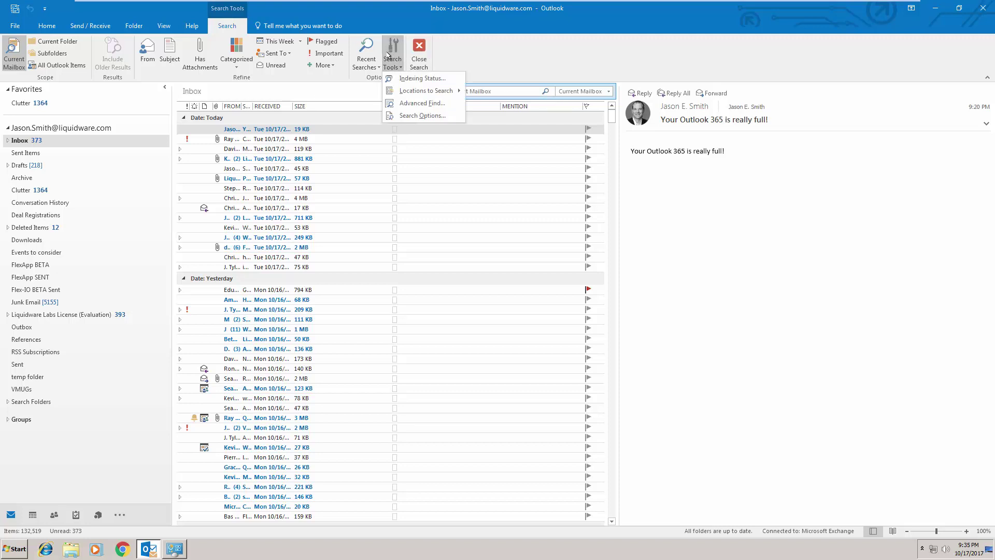
left_click(414, 80)
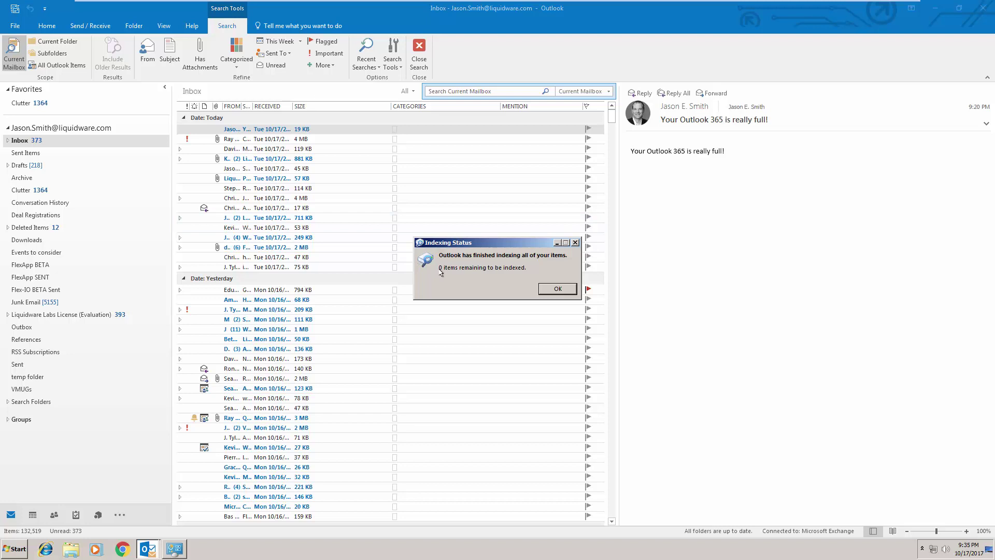
Step: Dismiss the Indexing Status dialog and close Outlook from its taskbar jump list
left_click(935, 8)
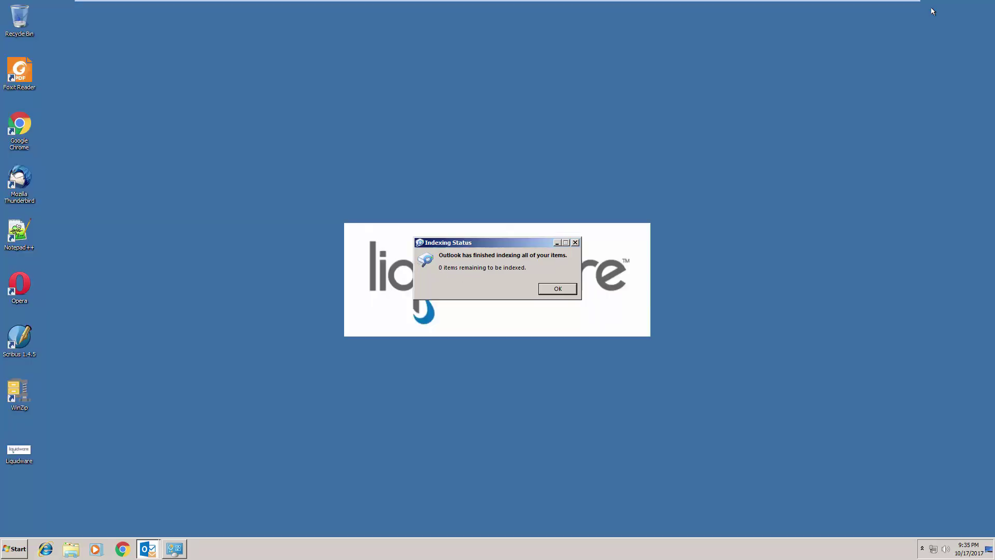
left_click(558, 288)
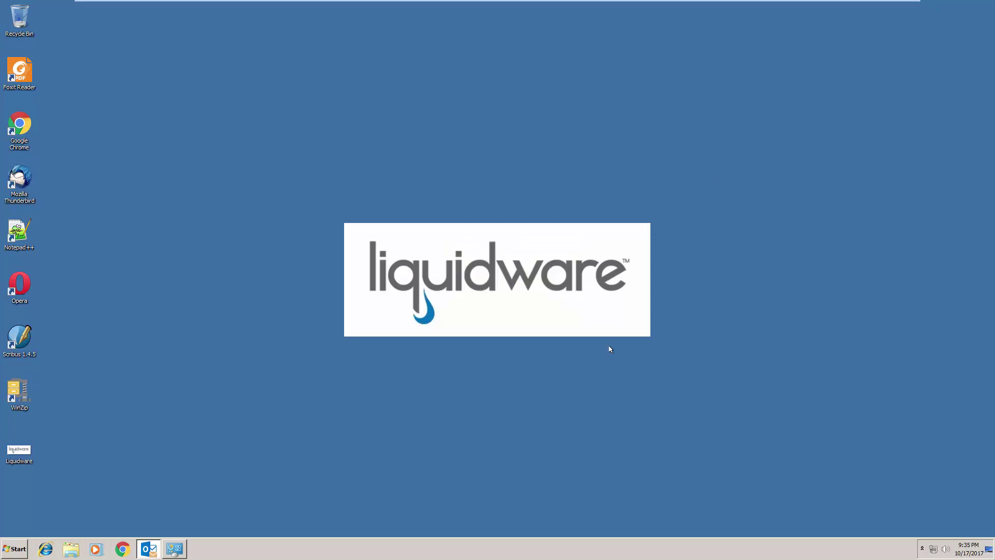
right_click(155, 547)
left_click(121, 525)
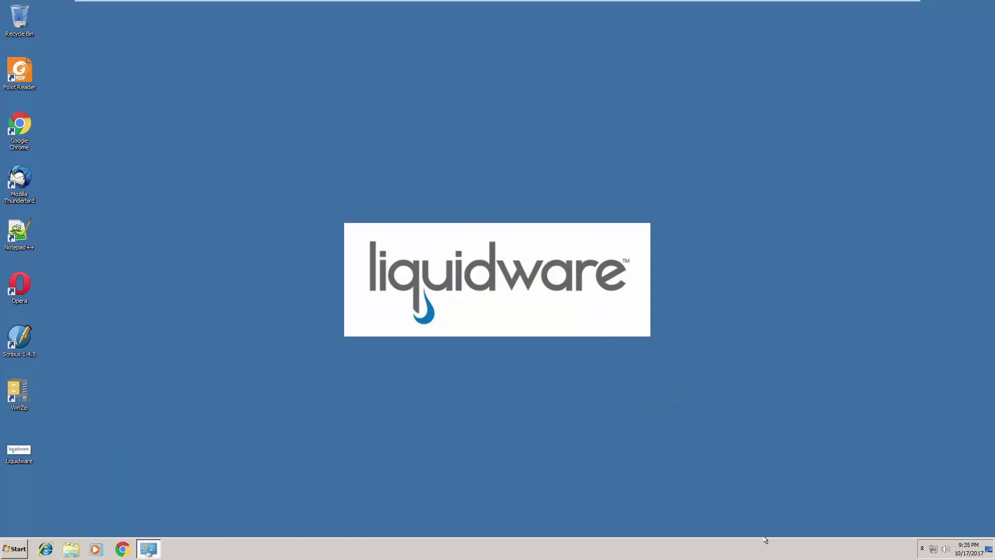
Step: Check the tray OneDrive status shows all files in sync and open the OneDrive folder
left_click(922, 548)
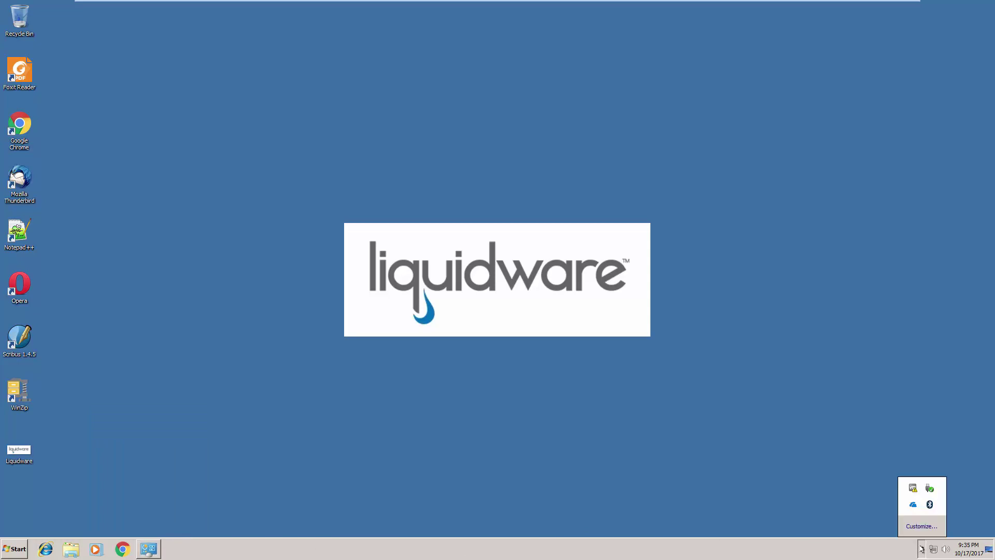
left_click(915, 506)
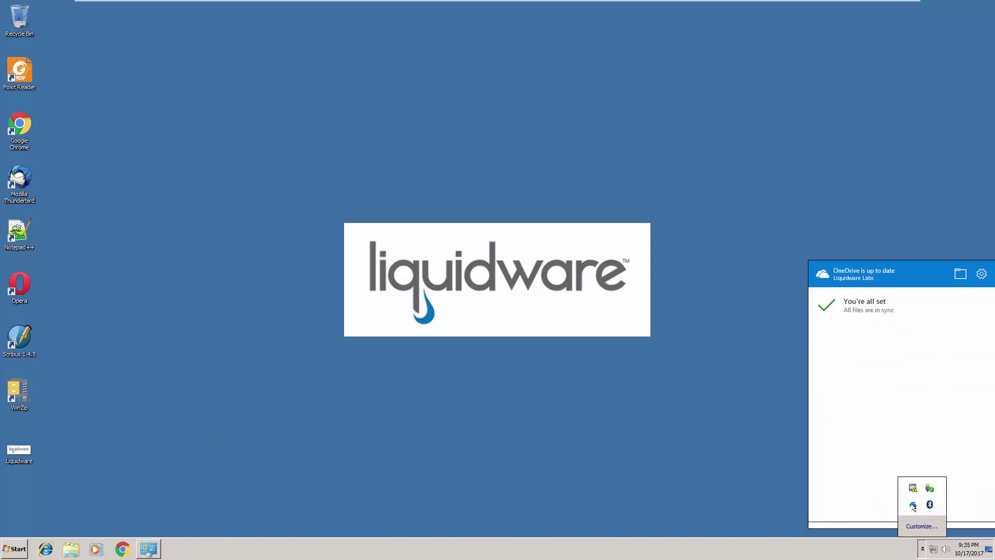
left_click(960, 248)
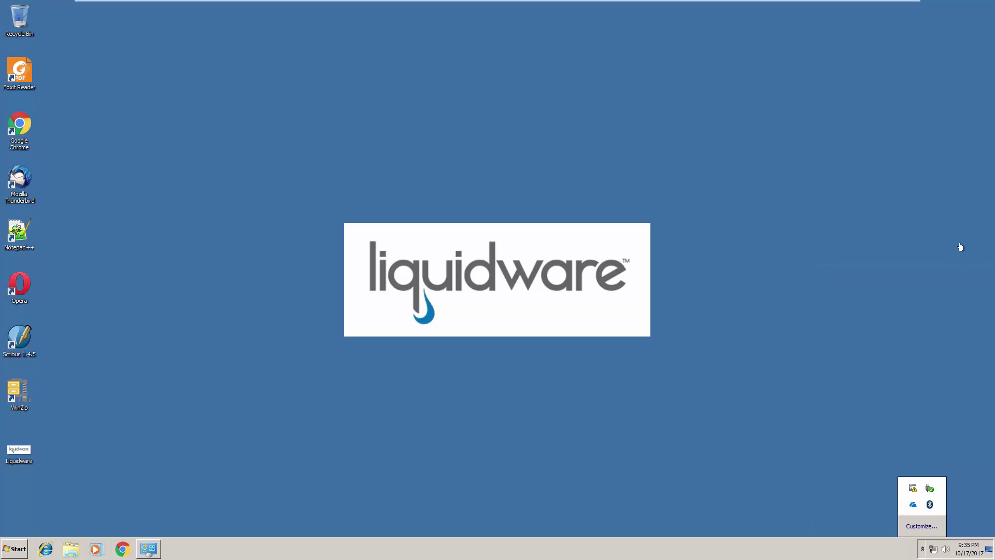
Step: Dismiss the tray popup and close the OneDrive - Liquidware Labs Explorer window
left_click(666, 224)
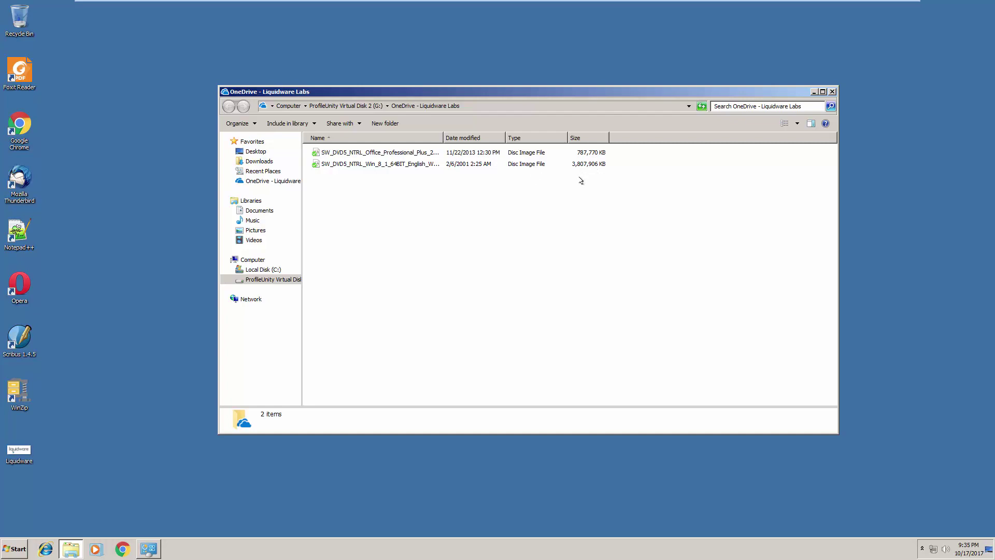
left_click(833, 92)
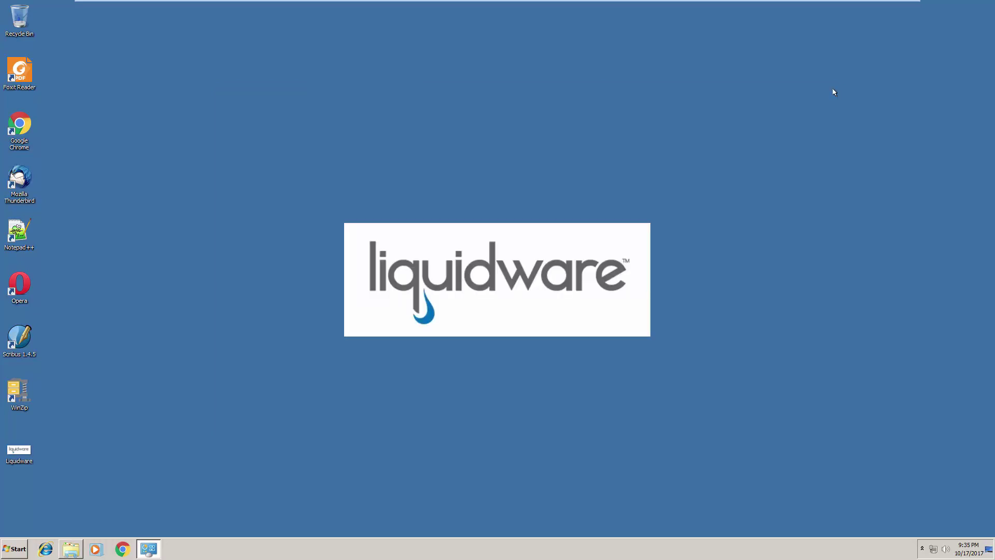
Step: Shut down Windows 7 via Start and the arrow beside Log off
left_click(11, 551)
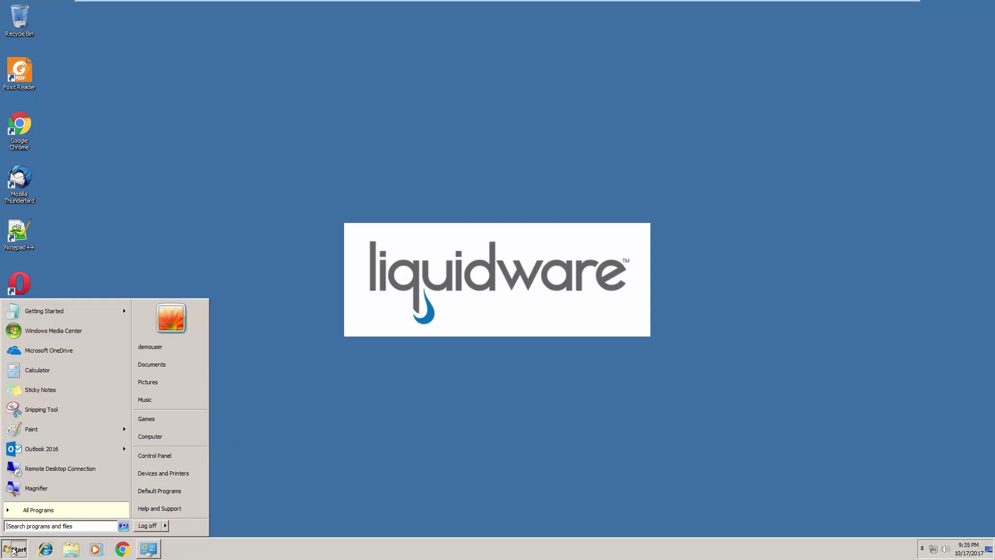
left_click(165, 525)
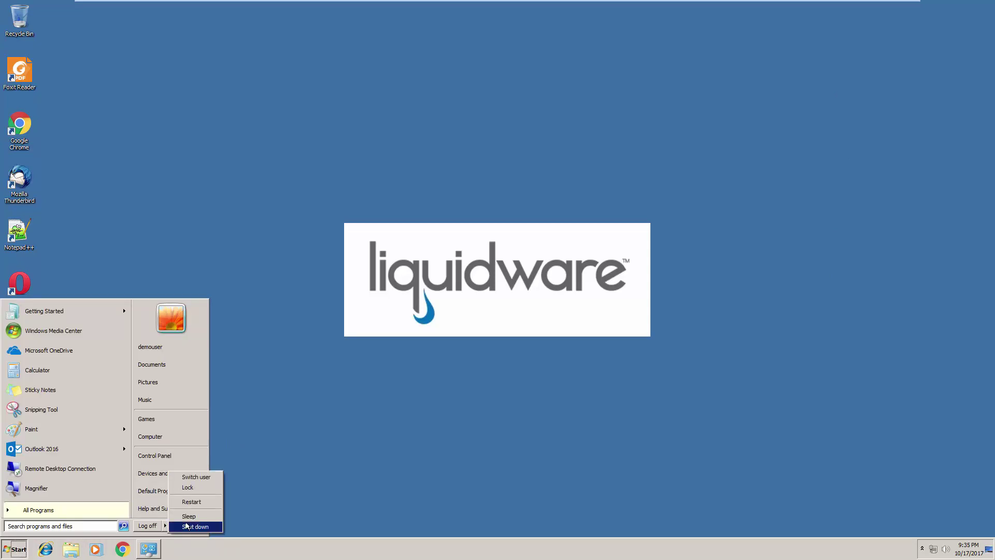
left_click(185, 526)
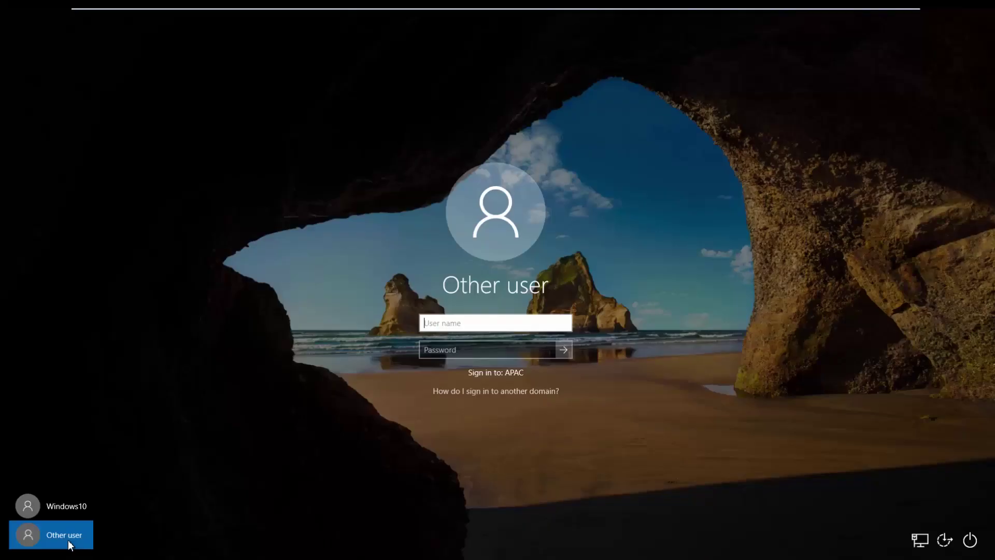
Step: Enter the demo account's user name and password under Other user and sign in to APAC
type("demouser")
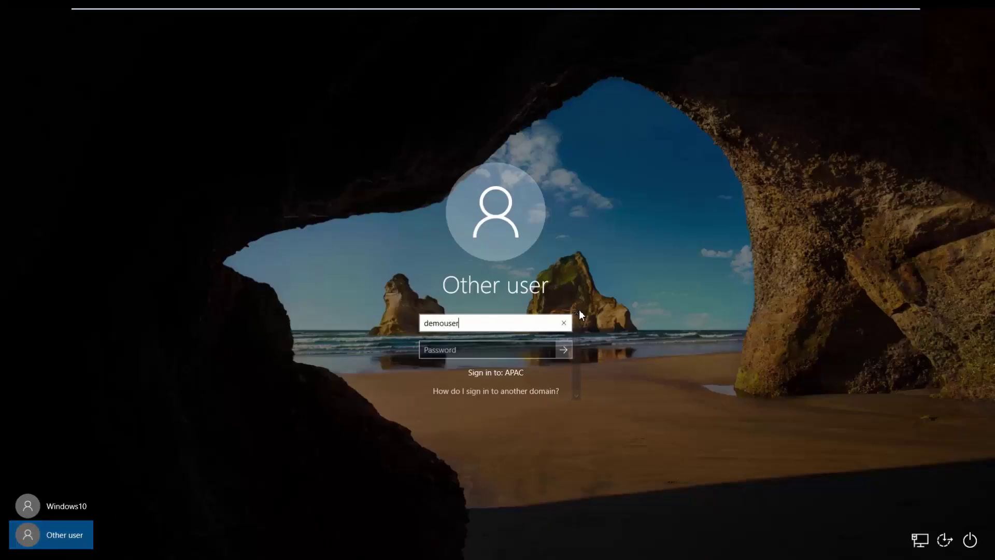
key("Tab")
type("password")
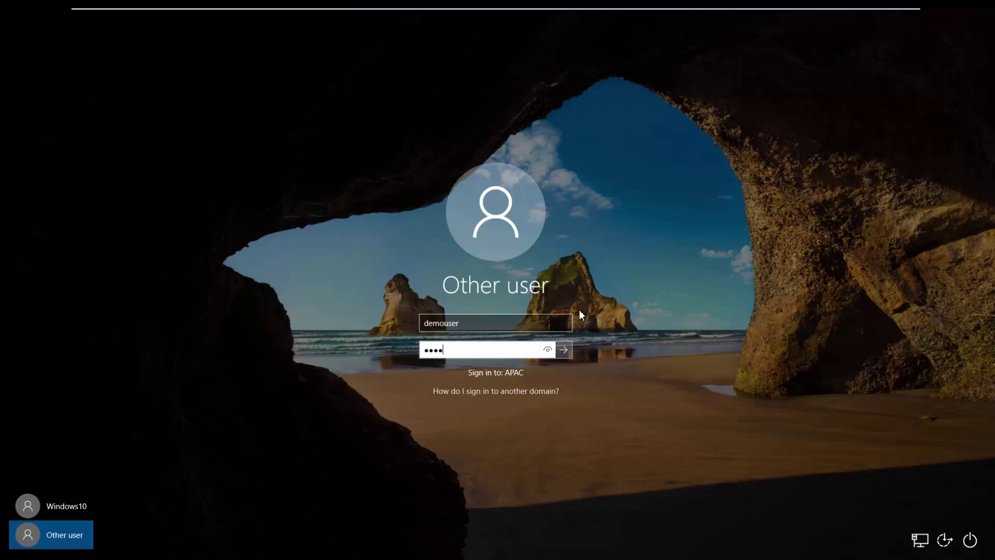
key("Return")
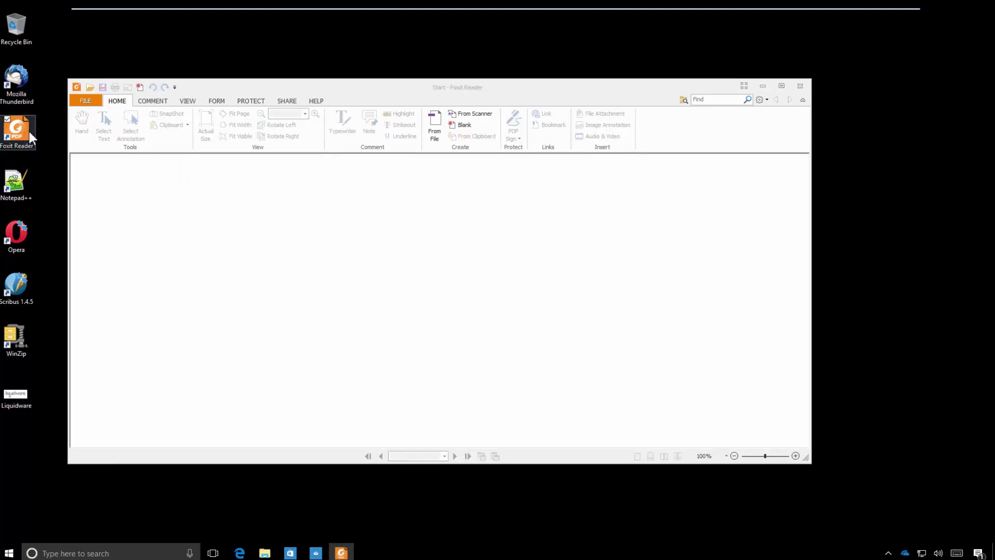
Step: Confirm spell check is still disabled in Foxit's Spelling preferences, cancel, and close Foxit Reader
left_click(86, 102)
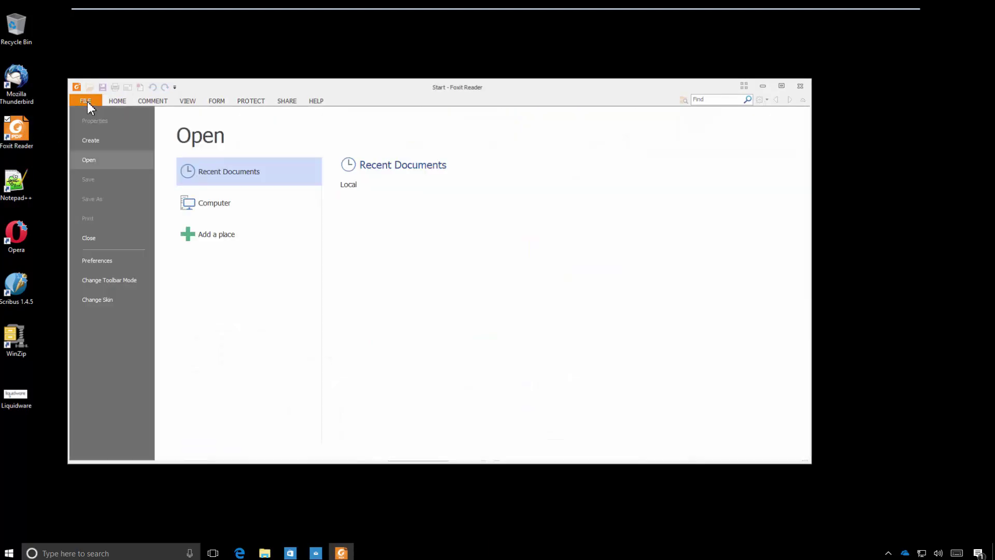
left_click(96, 262)
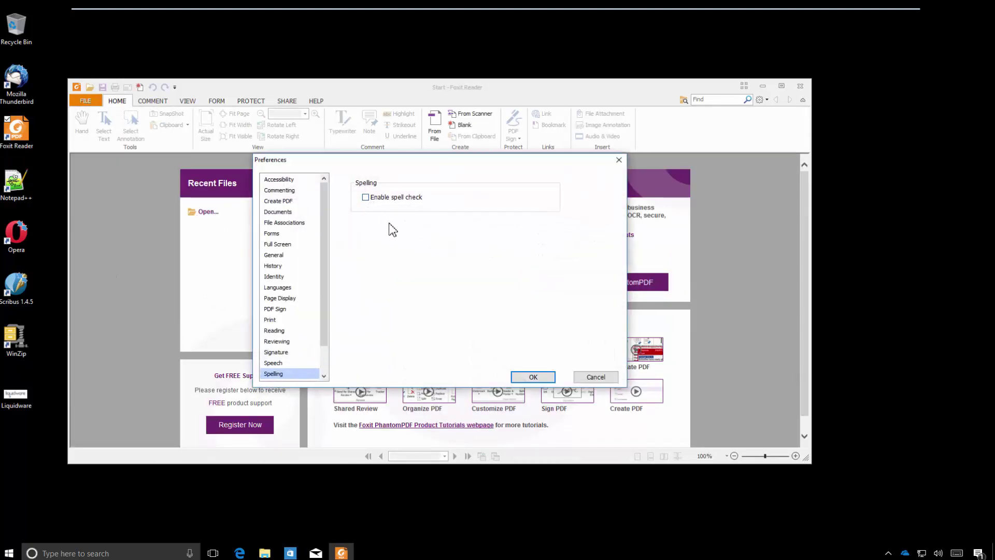
left_click(596, 377)
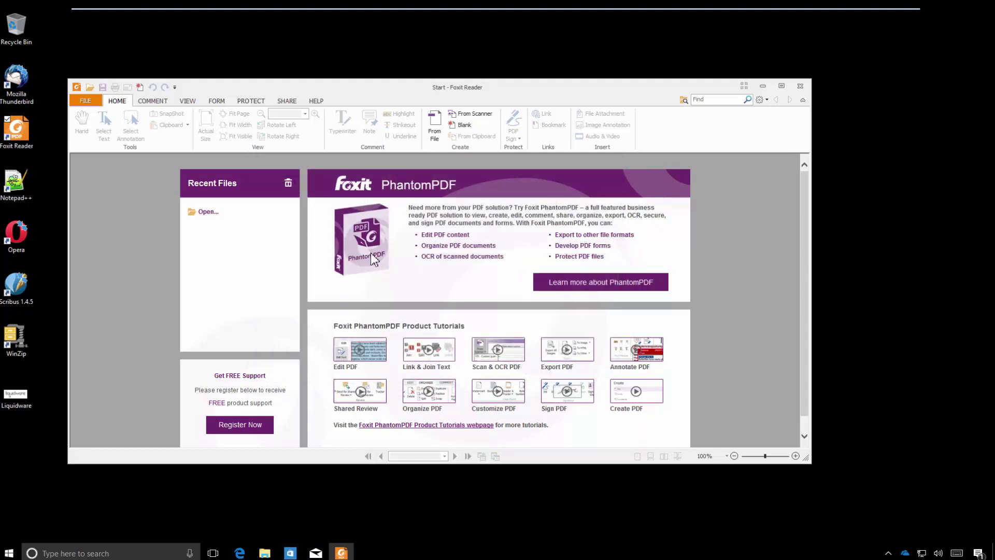
left_click(800, 86)
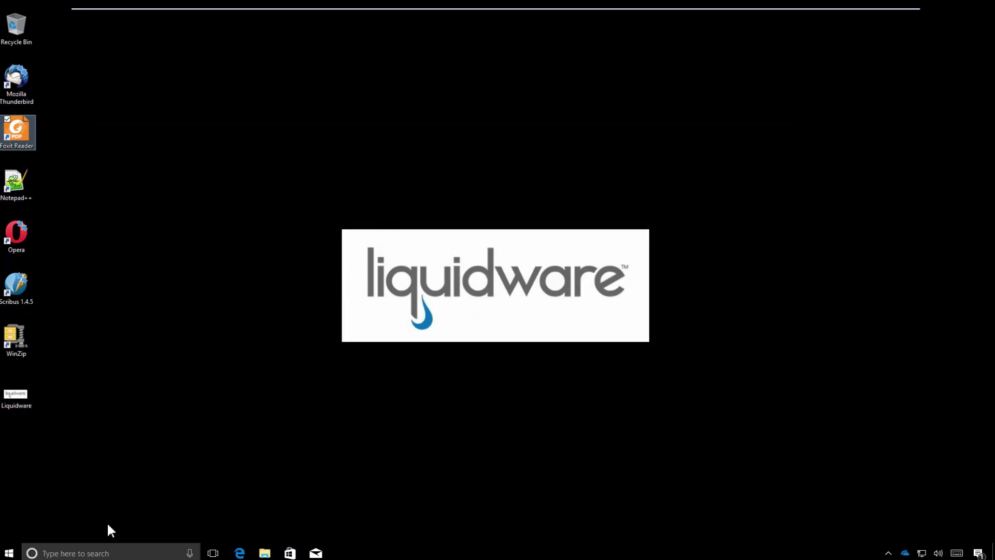
Step: Search the taskbar for 'iexplore' and launch Internet Explorer
left_click(124, 553)
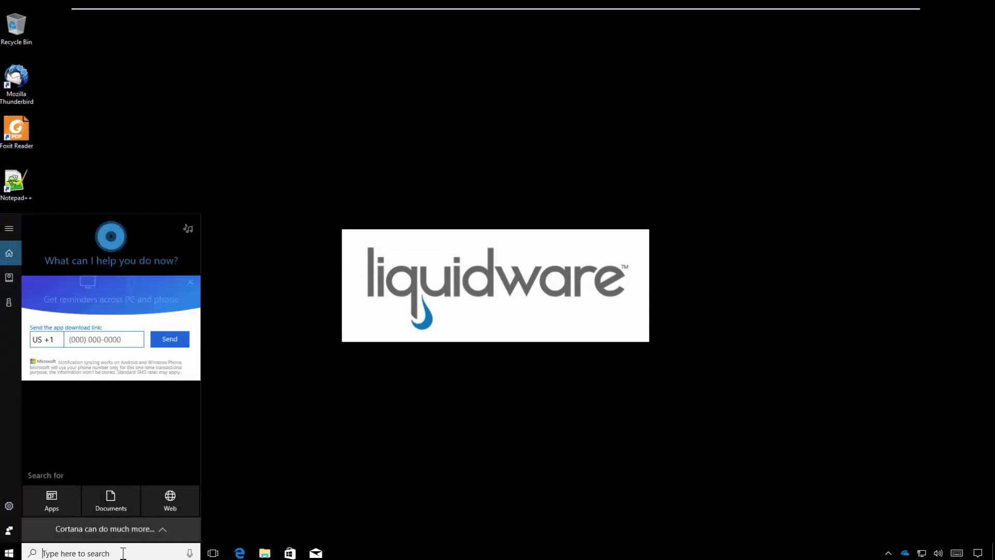
type("iexplor")
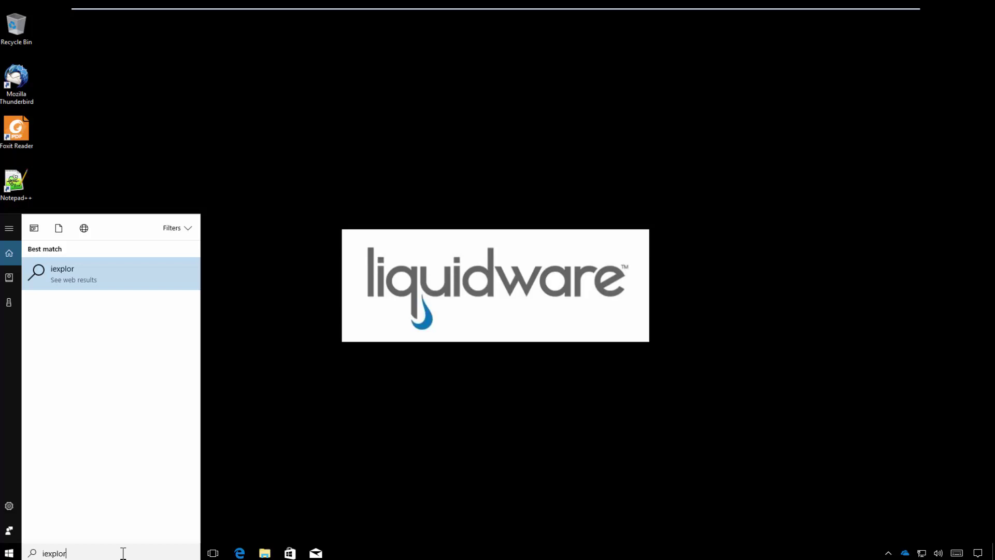
type("er")
key("BackSpace")
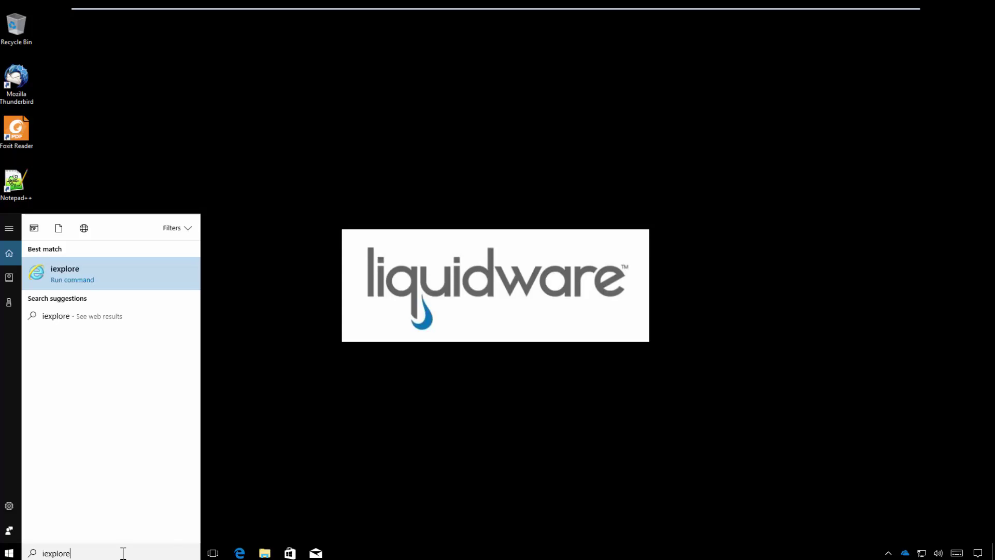
left_click(70, 274)
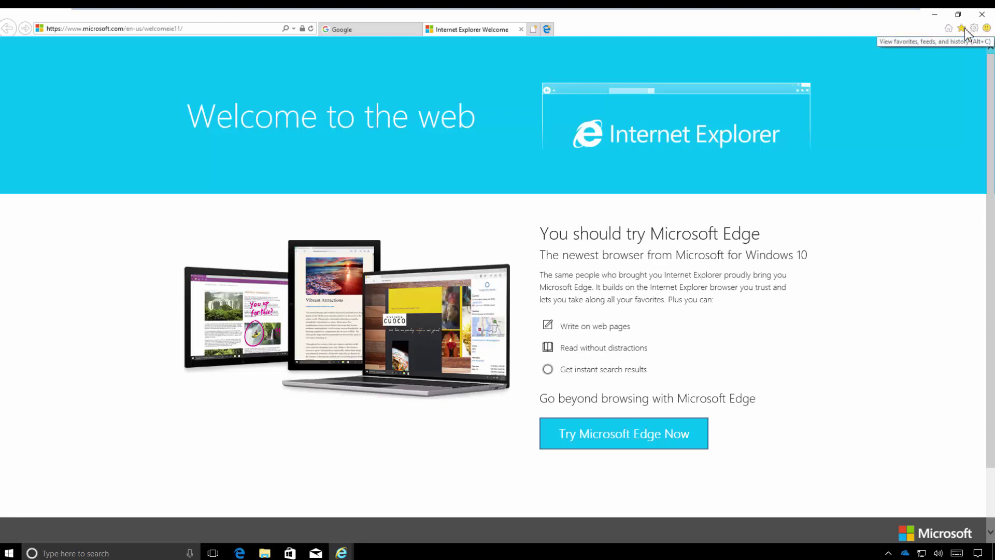
Step: Load the saved Liquidware favorite, then close Internet Explorer with Close all tabs
left_click(963, 28)
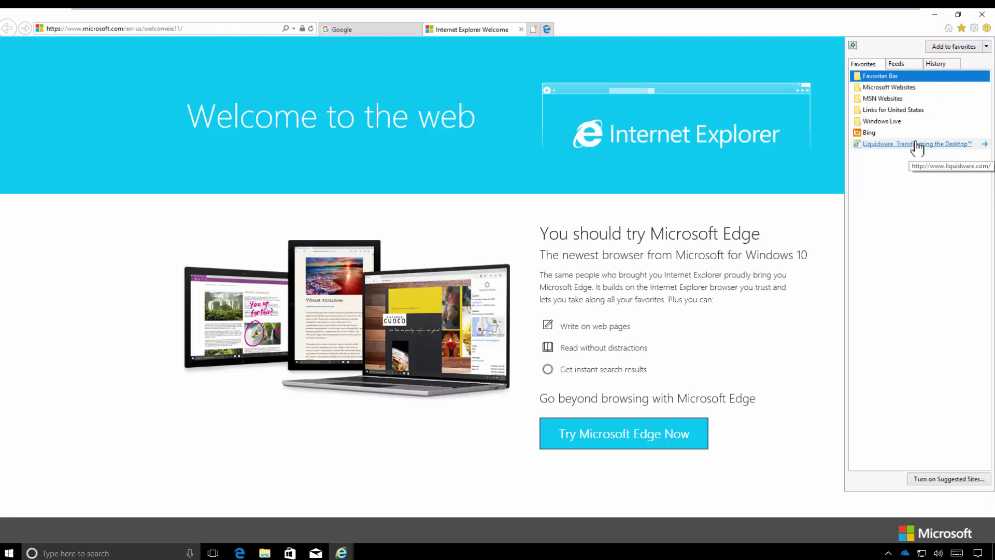
left_click(916, 145)
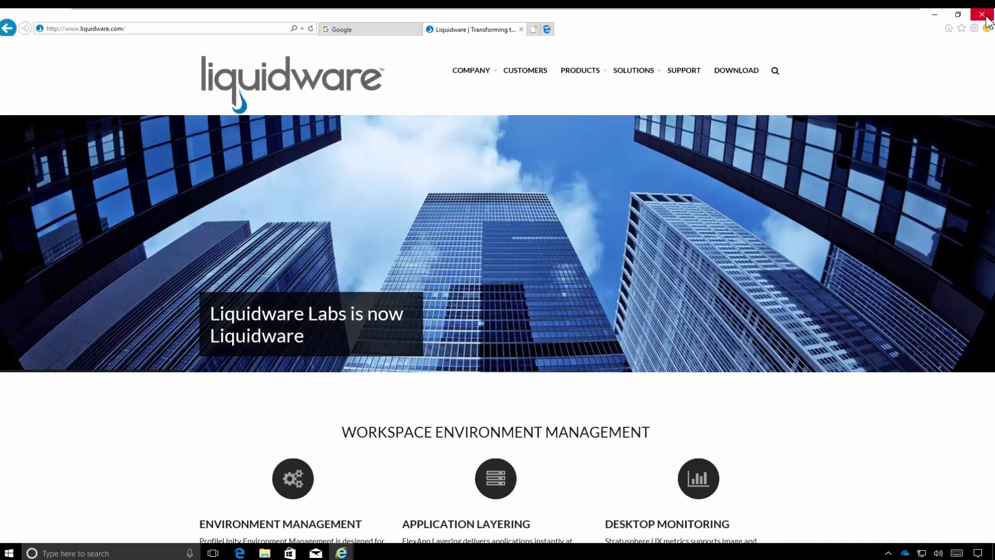
left_click(986, 17)
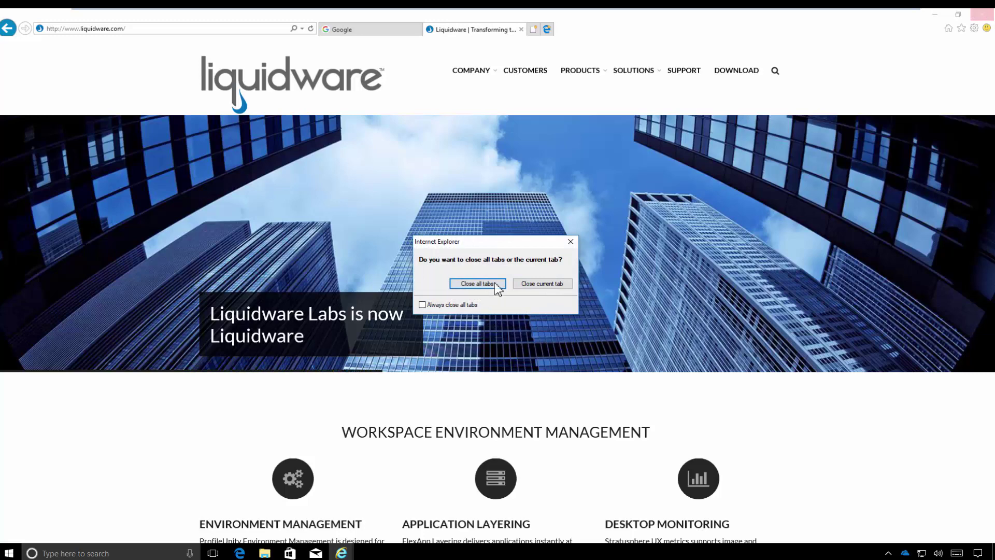
left_click(495, 284)
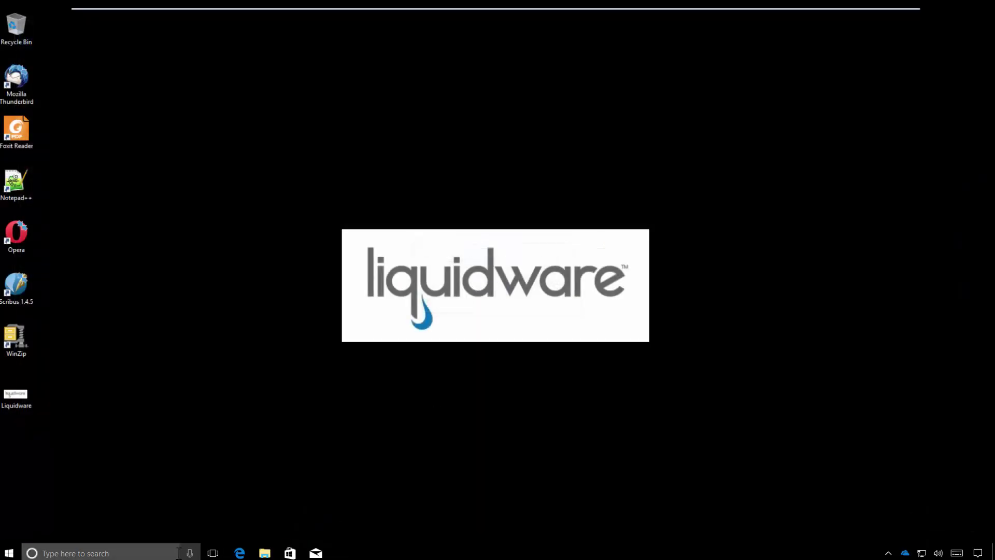
Step: Launch Outlook 2016 from a taskbar search for 'outlo', then check OneDrive's sync status
left_click(164, 553)
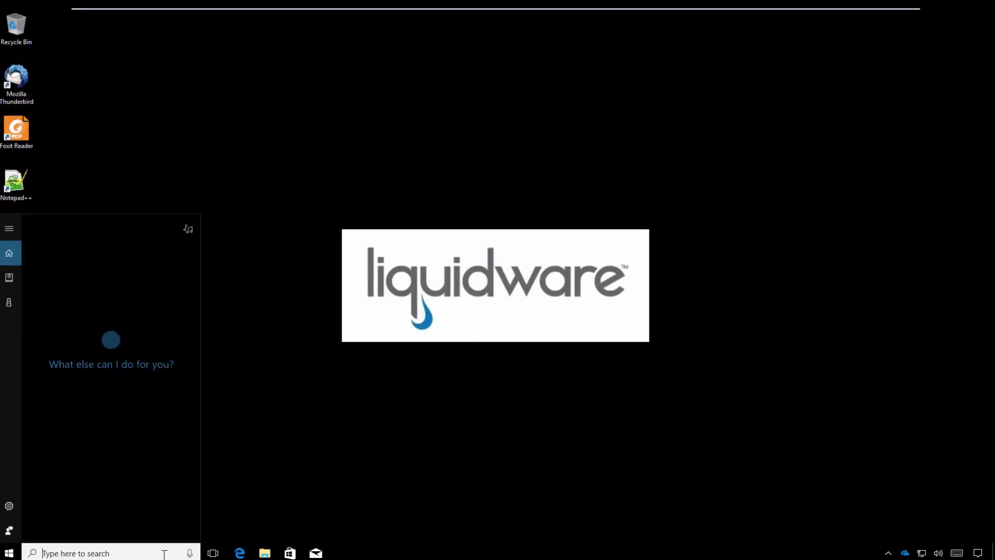
type("outlo")
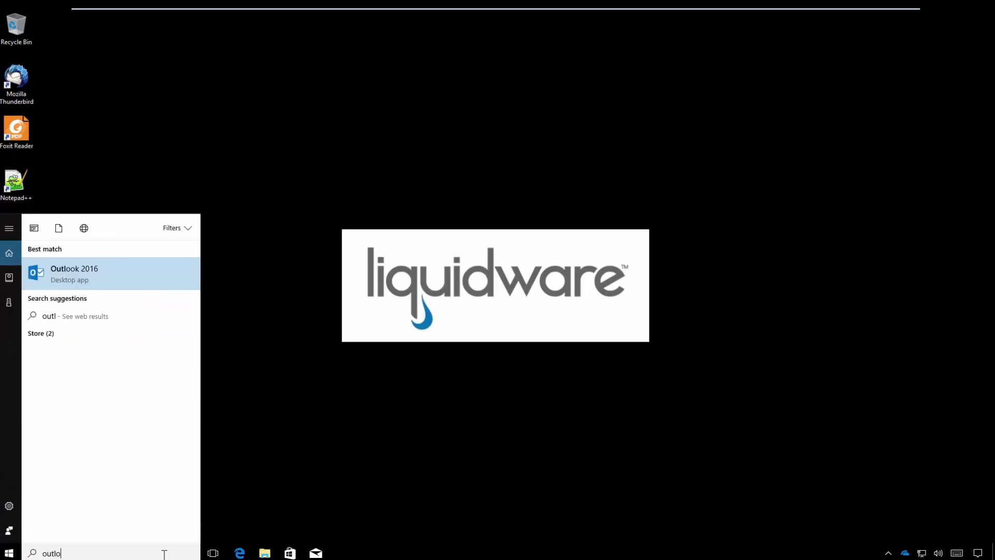
left_click(95, 270)
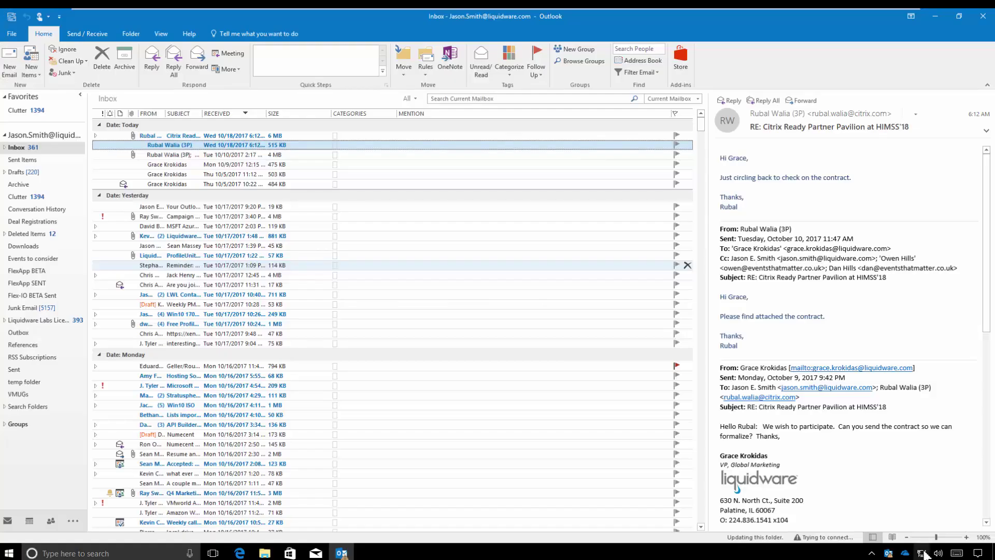
mouse_move(924, 555)
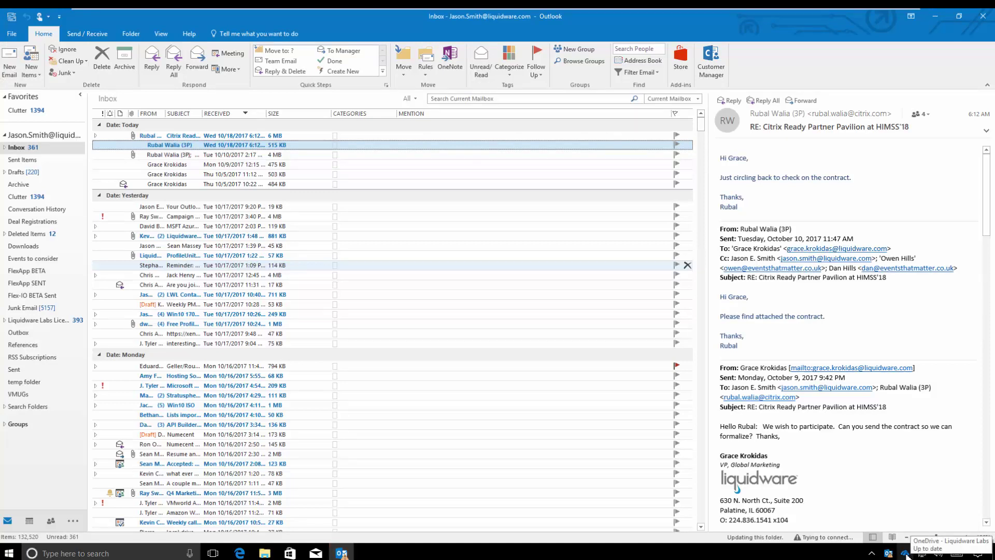
left_click(906, 555)
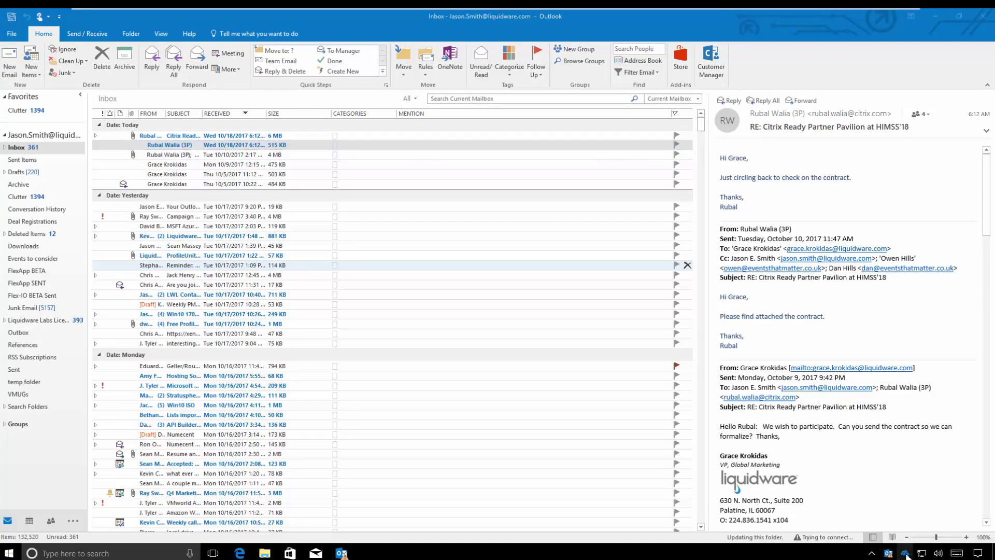
Step: Review the synced OneDrive folder, confirm Outlook indexing shows 0 items remaining, and minimize Outlook
double_click(906, 555)
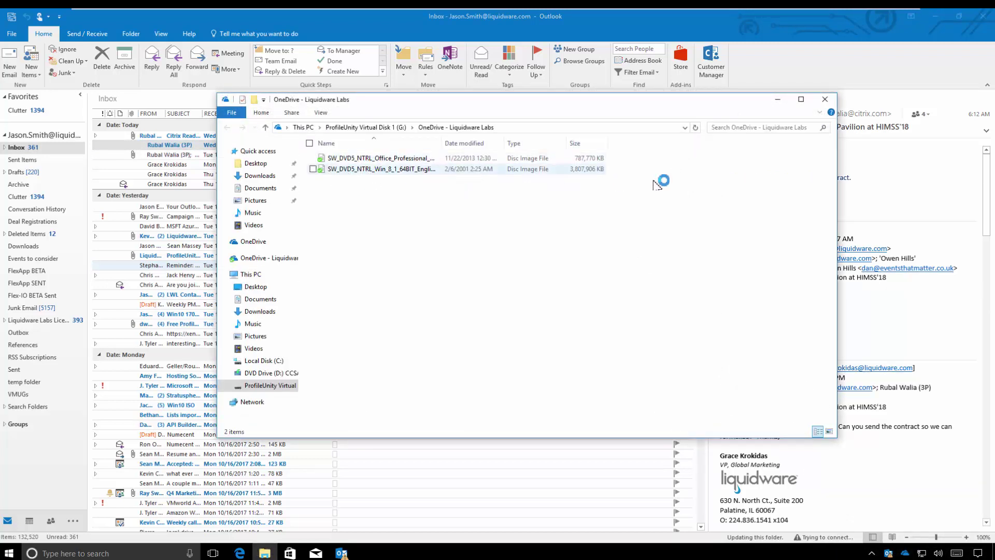
left_click(825, 100)
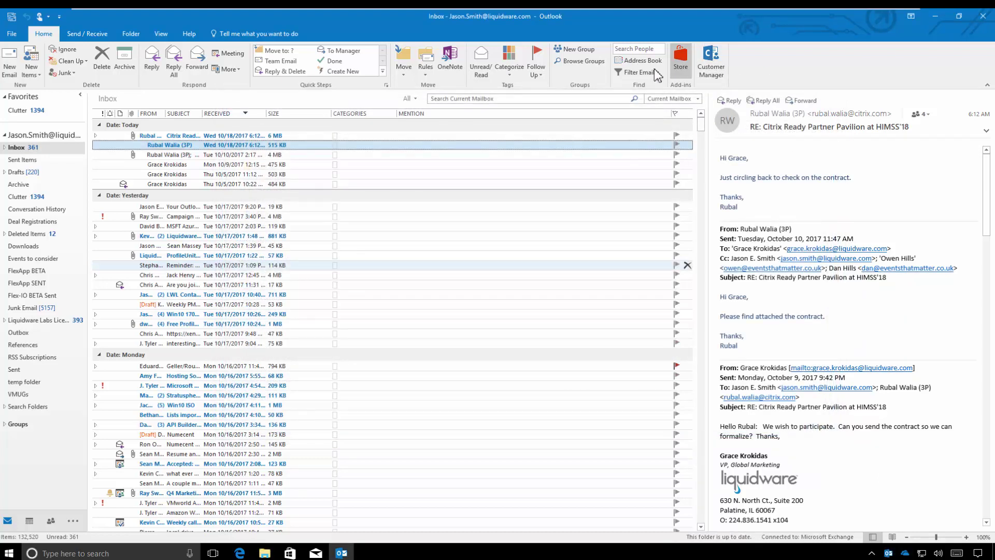
left_click(469, 102)
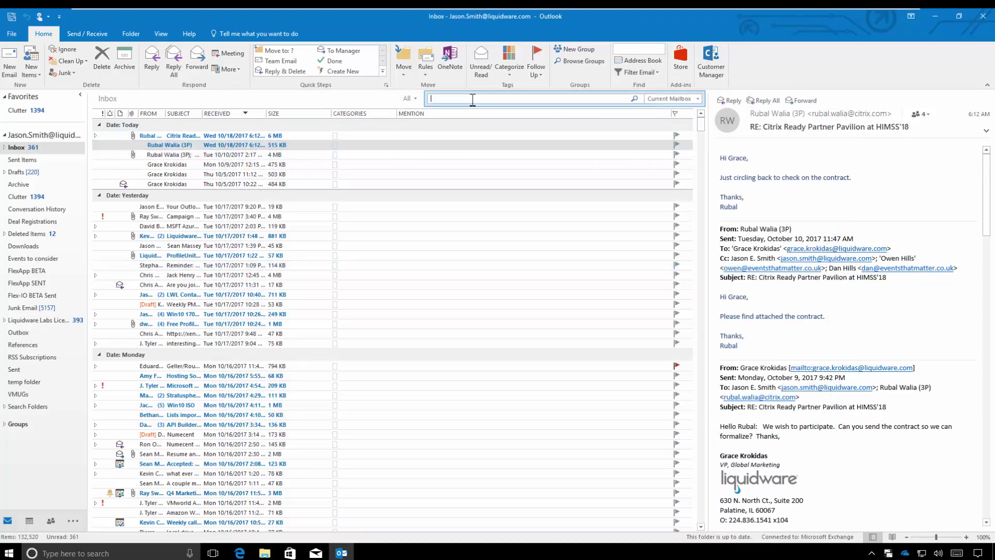
left_click(390, 58)
left_click(390, 58)
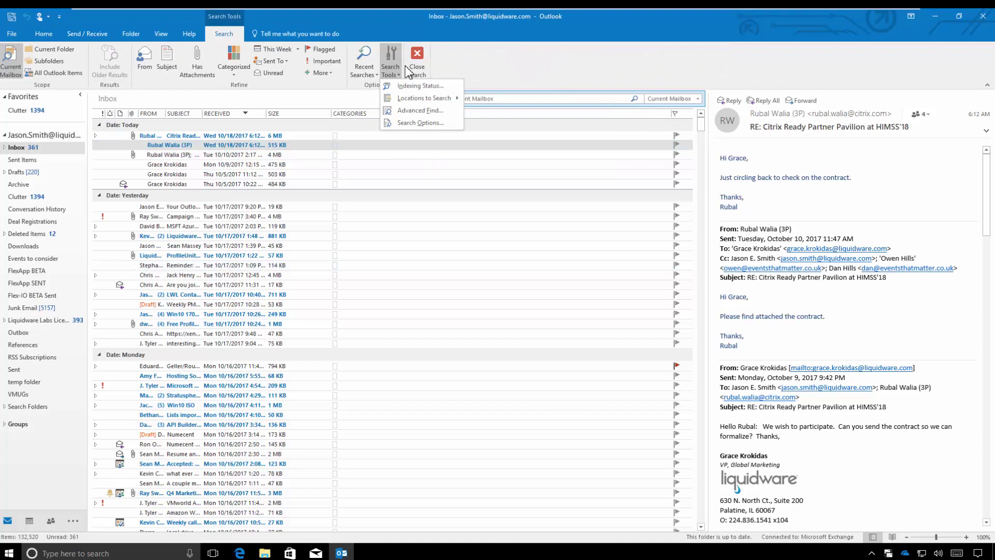
left_click(410, 89)
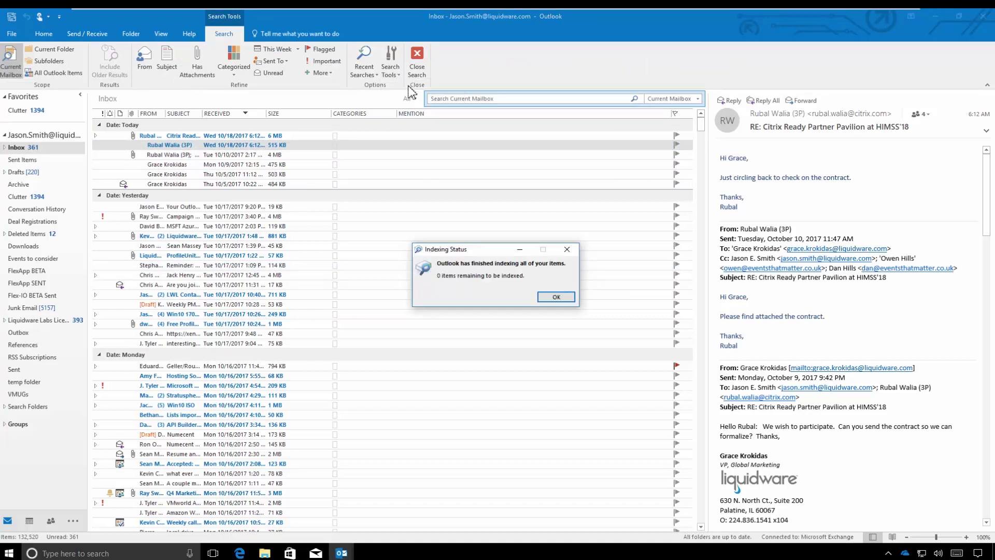
left_click(553, 298)
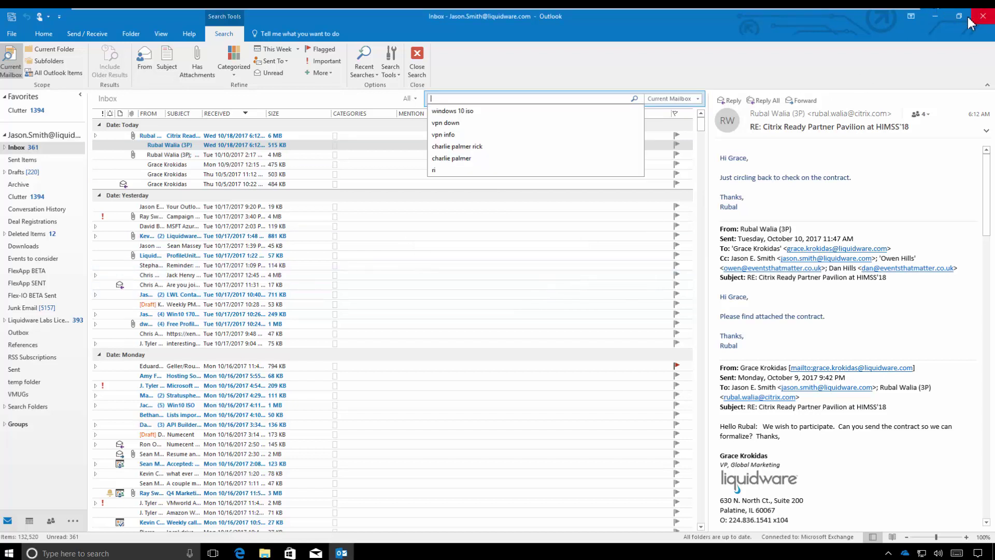
left_click(937, 17)
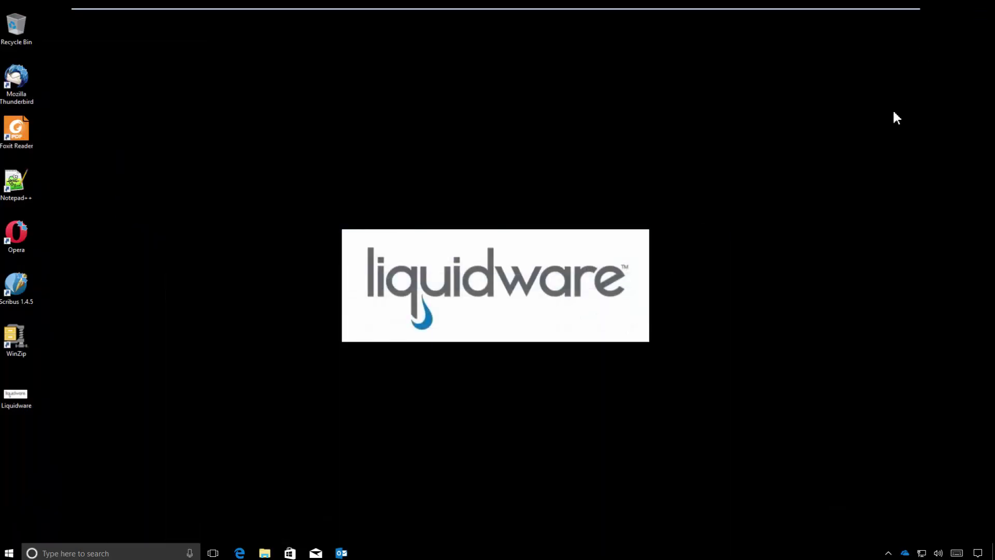